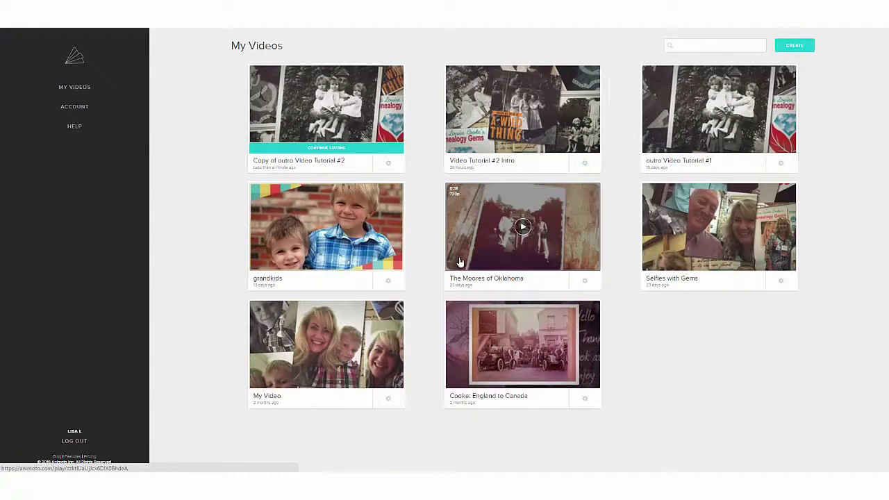
click(459, 262)
drag(475, 131, 537, 136)
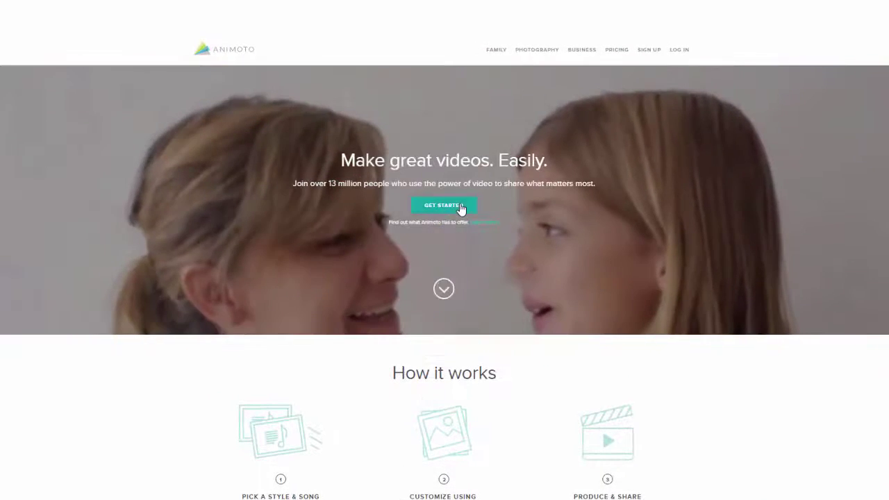
Step: Register a free trial with the e-mail, full name and password, choosing Personal Use
click(458, 191)
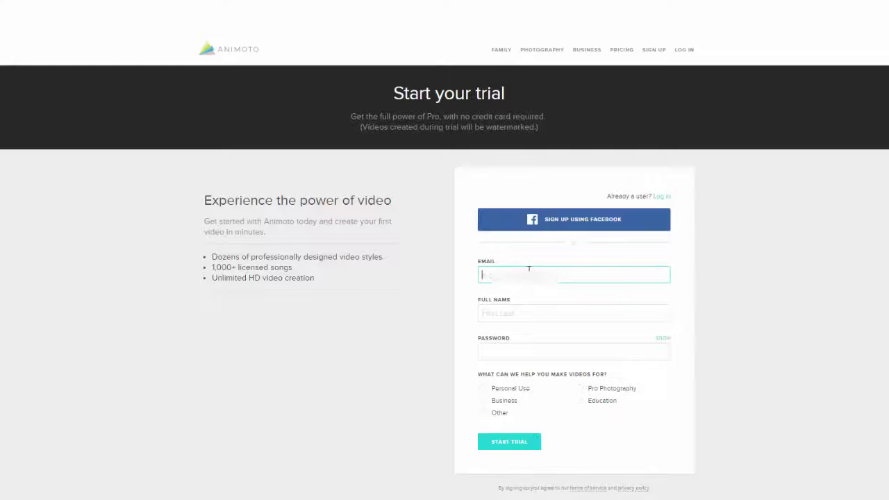
key(ctrl+v)
click(521, 314)
text(Lisa Cooke)
key(Tab)
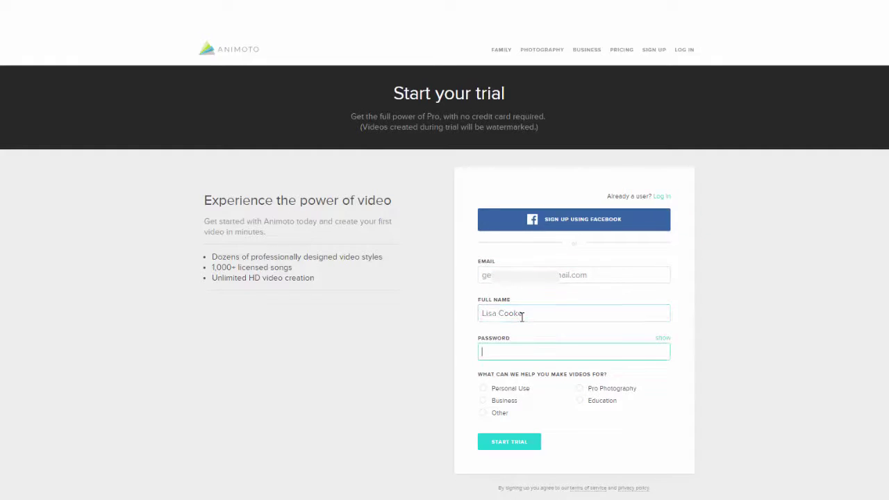
text(••••••••••)
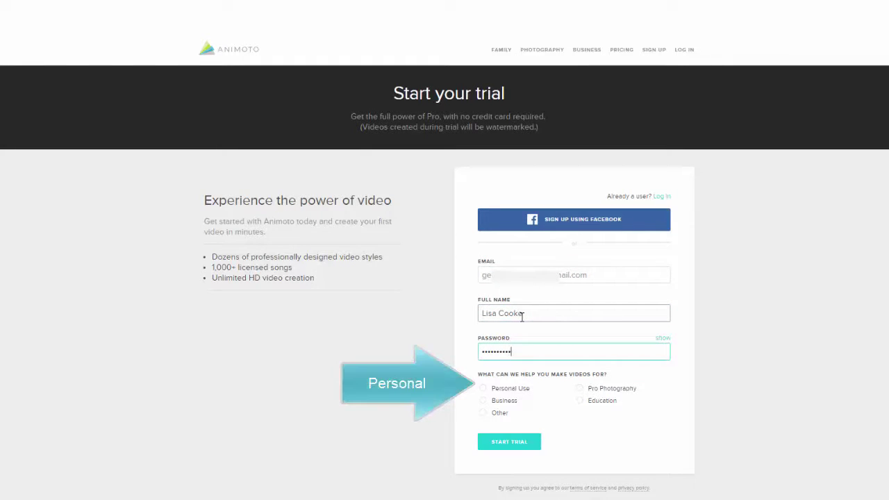
click(483, 391)
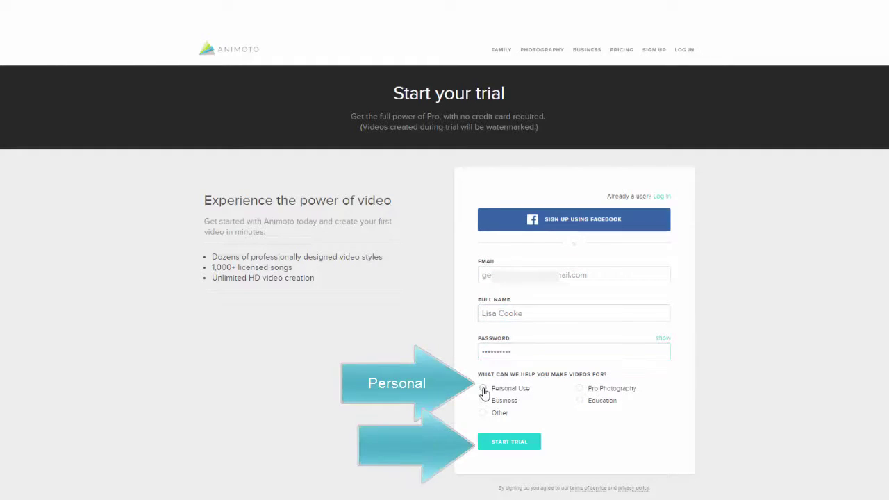
click(517, 444)
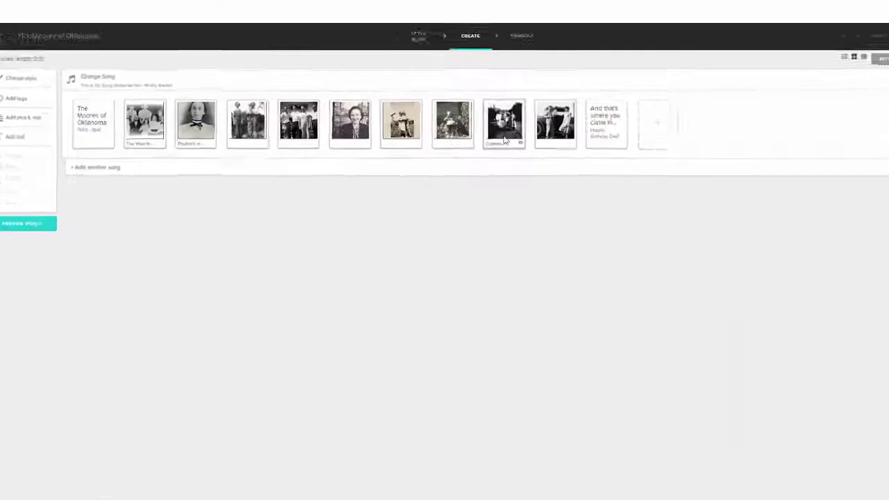
Step: In the sample project, reposition the last photo and add a text title slide
mouse_move(526, 138)
mouse_down()
mouse_move(535, 128)
mouse_move(539, 136)
mouse_up()
drag(722, 170, 722, 167)
click(850, 152)
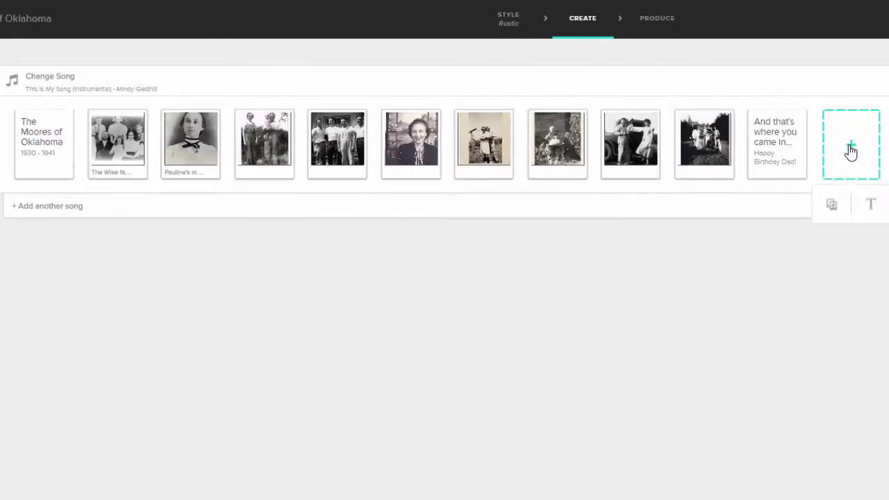
click(866, 208)
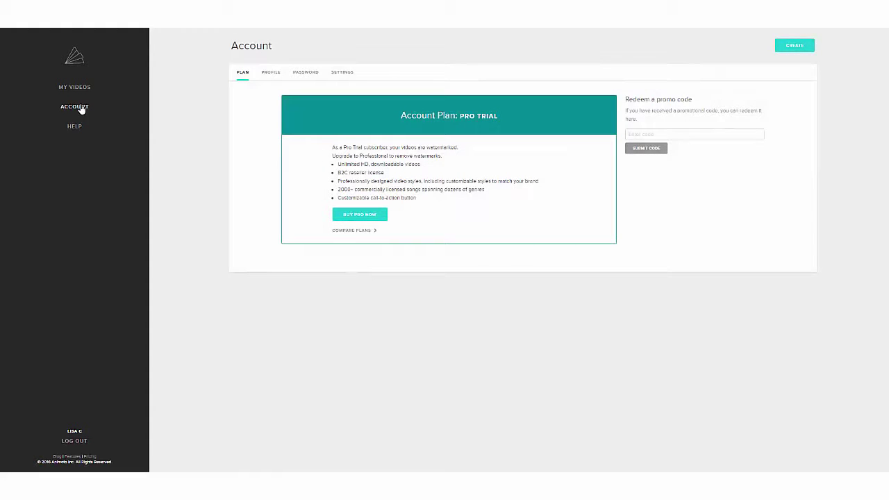
Step: Review the plan comparison on the Pricing page
click(360, 232)
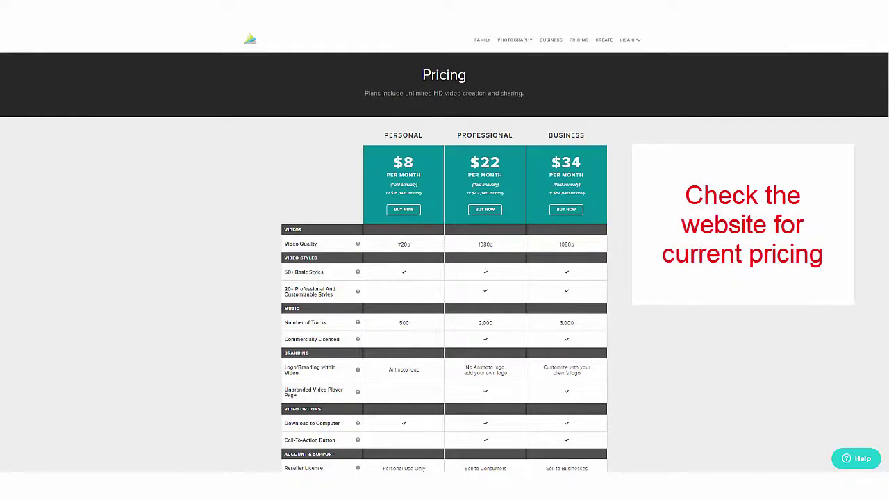
scroll(445, 250, down, 1)
scroll(445, 250, down, 1)
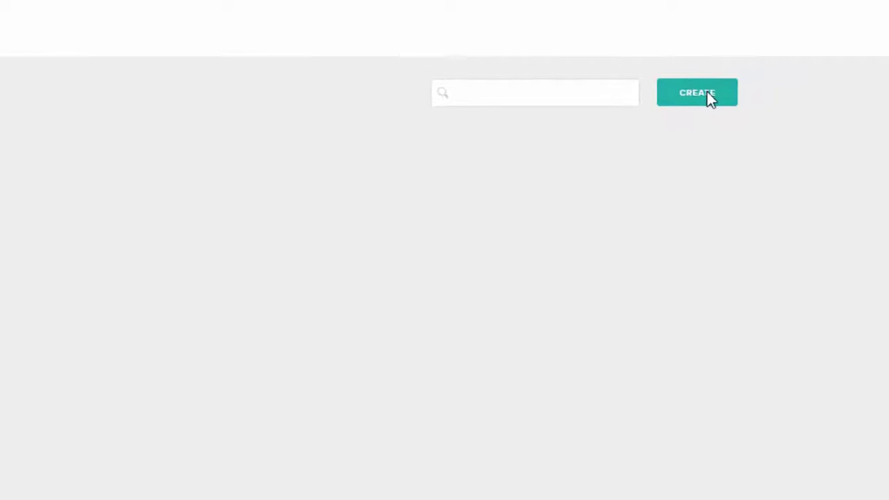
Step: Start a new video and preview featured and popular styles in the Video style gallery
click(755, 70)
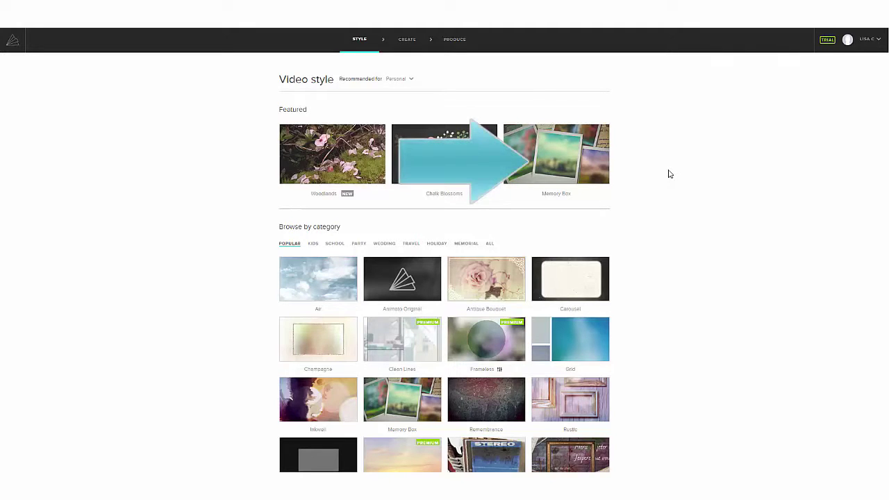
mouse_move(588, 178)
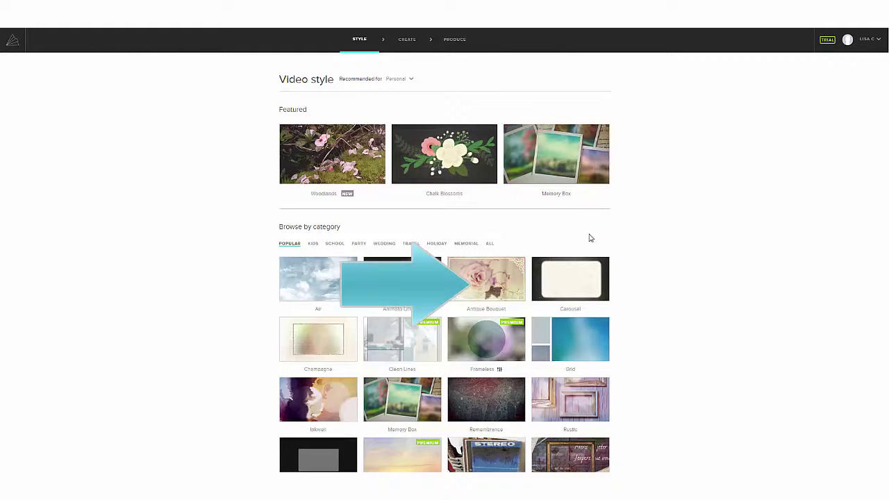
mouse_move(494, 286)
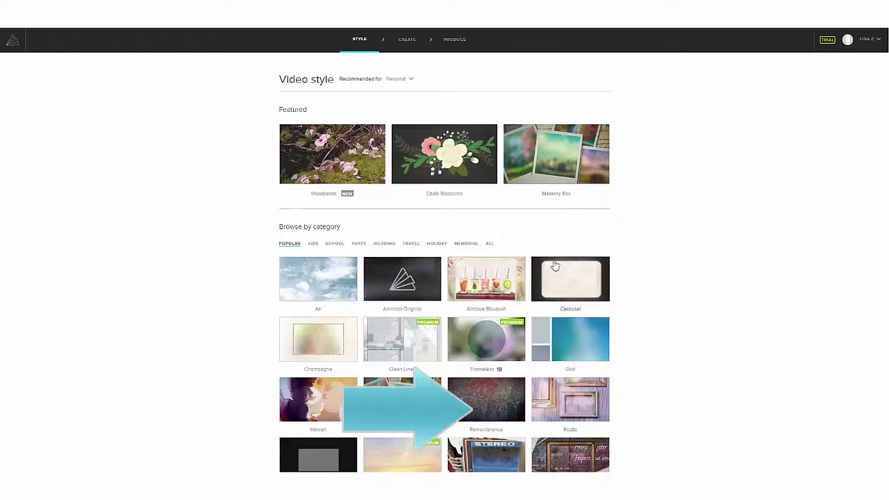
scroll(643, 261, down, 2)
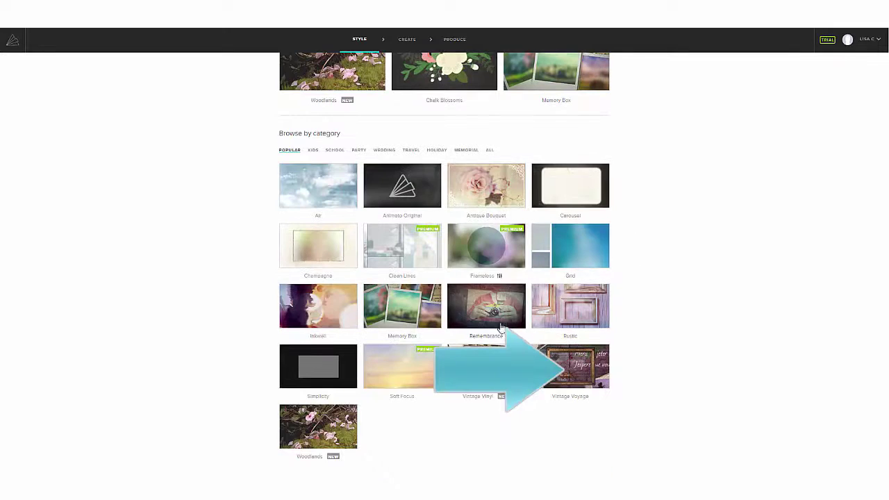
mouse_move(543, 366)
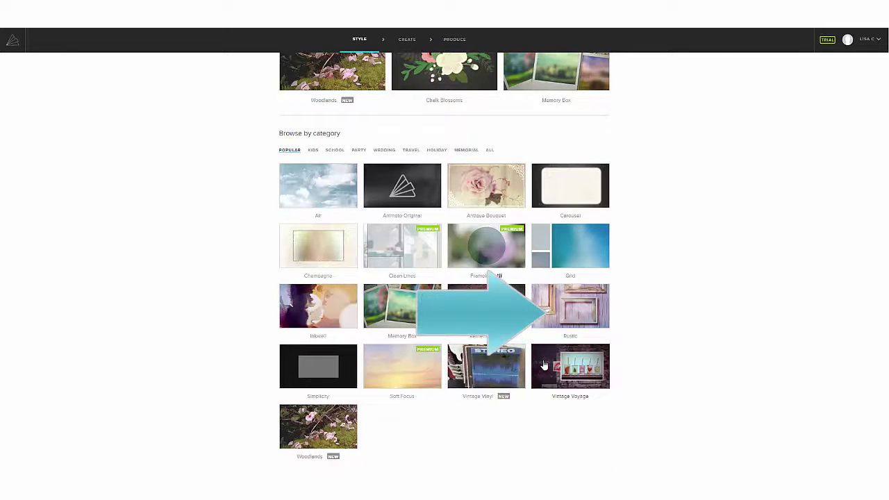
mouse_move(558, 318)
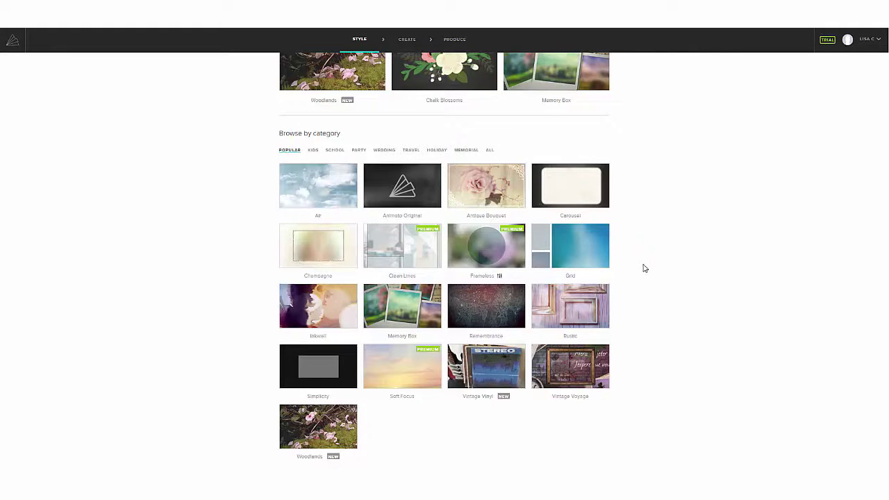
scroll(644, 268, up, 2)
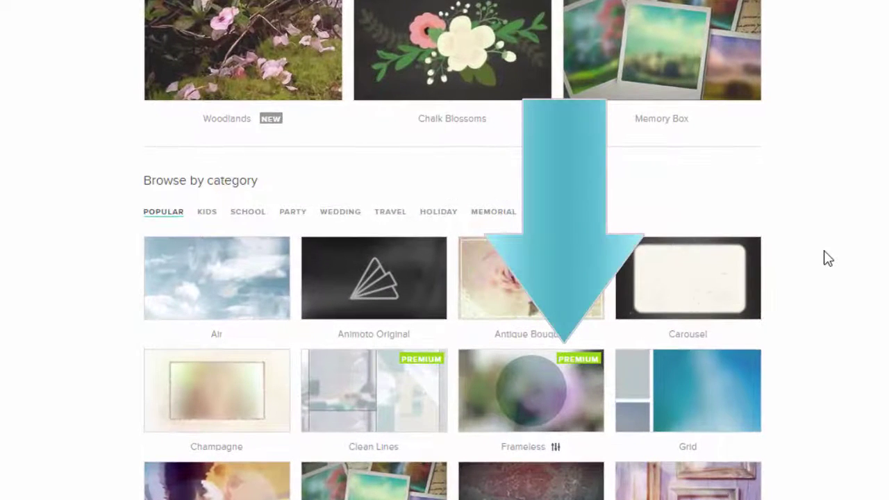
mouse_move(570, 420)
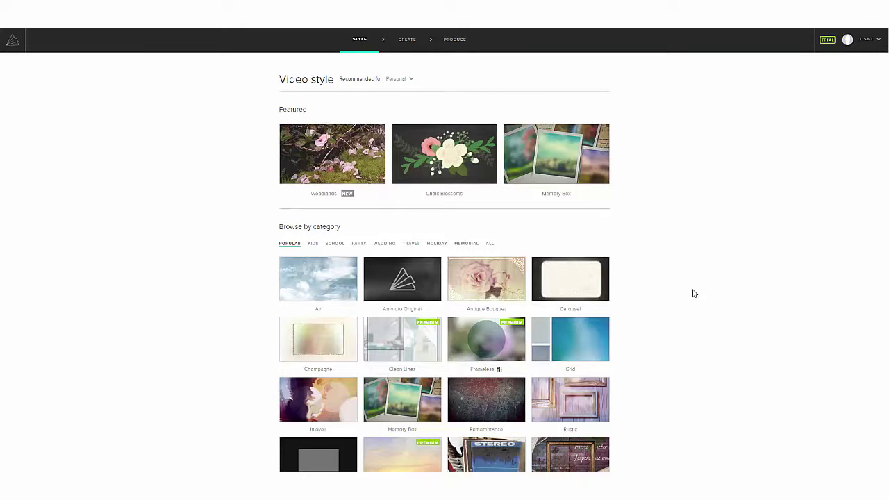
scroll(692, 293, down, 1)
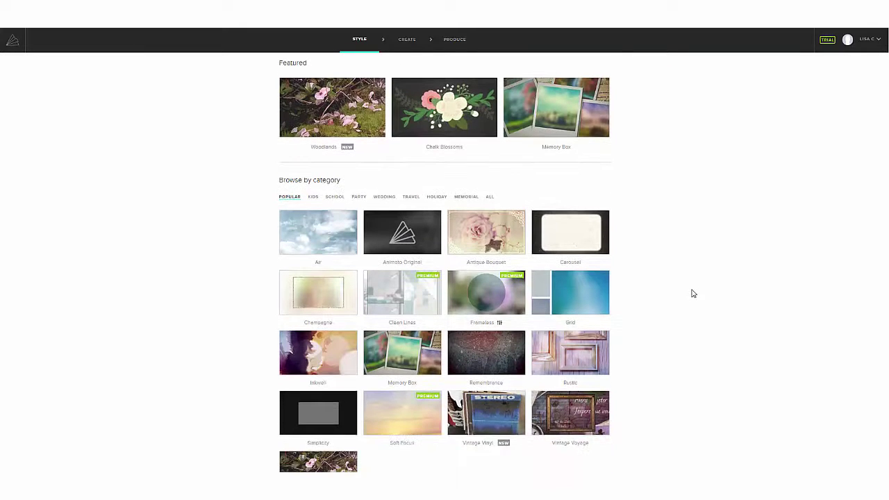
Step: Play the Vintage Voyage style's sample video, then create a video in that style
click(601, 417)
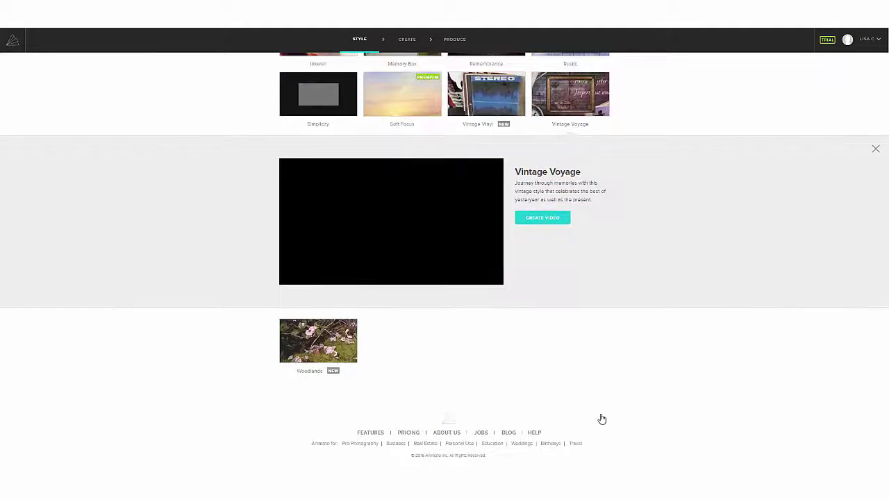
click(412, 243)
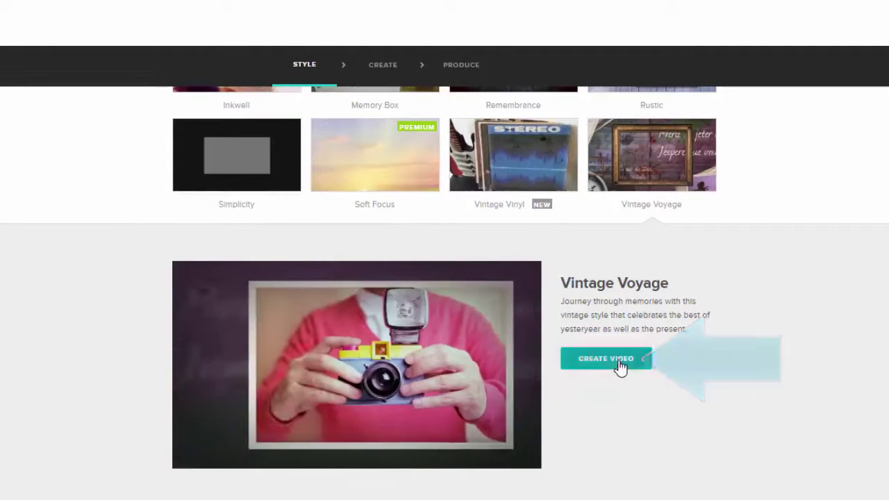
click(620, 368)
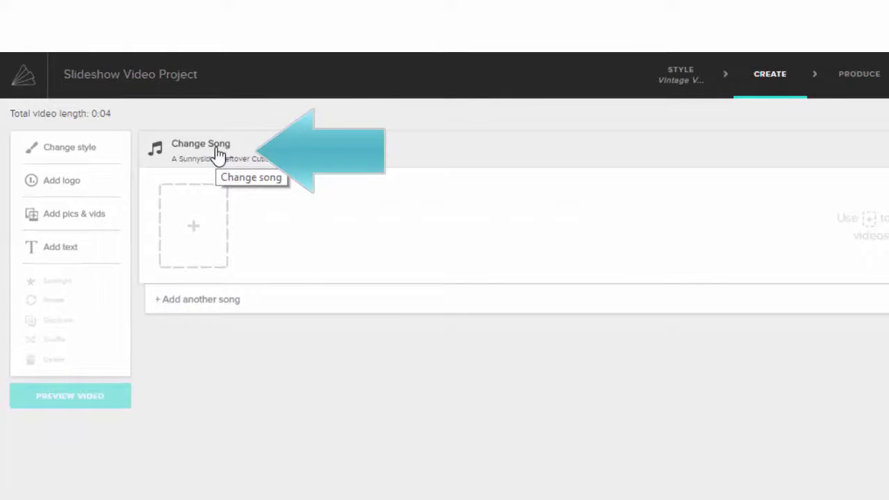
click(217, 151)
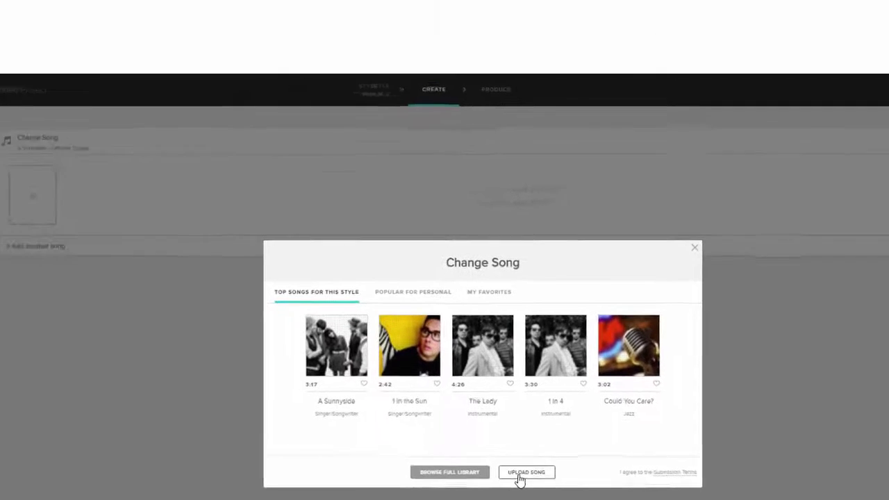
click(495, 470)
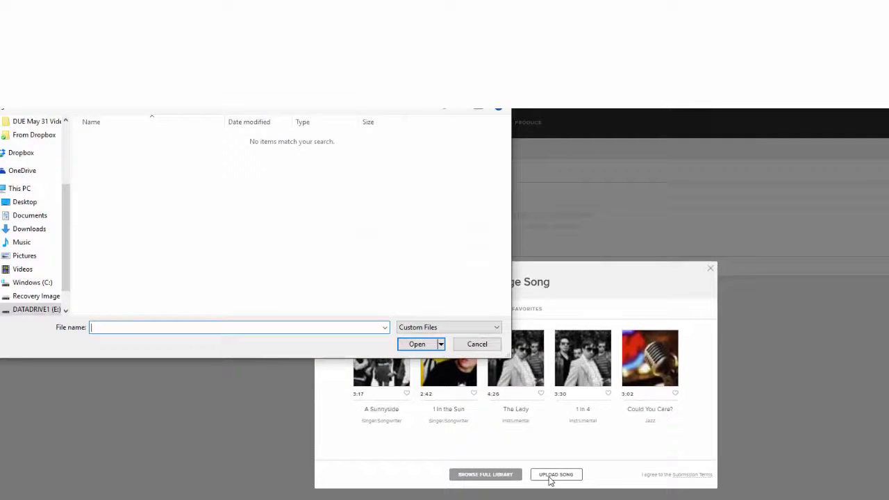
click(476, 345)
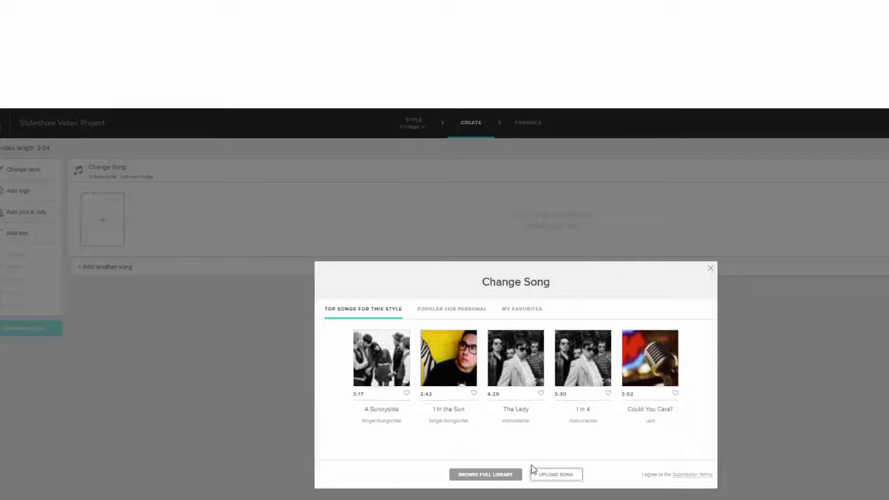
click(710, 269)
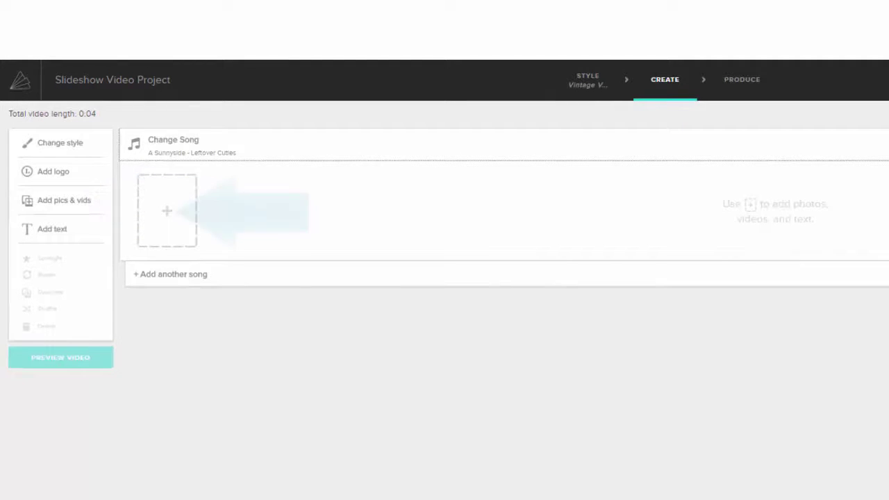
Step: Add a pictures-and-video slide and choose uploading from the computer
click(169, 215)
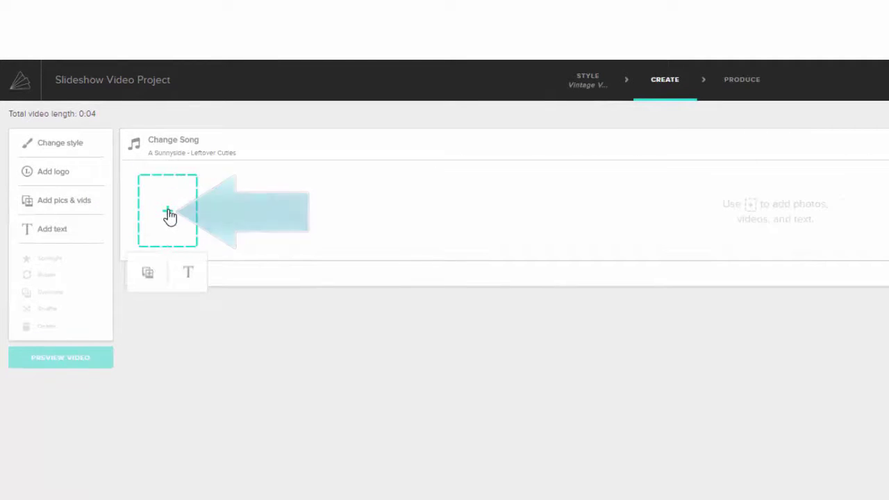
click(147, 277)
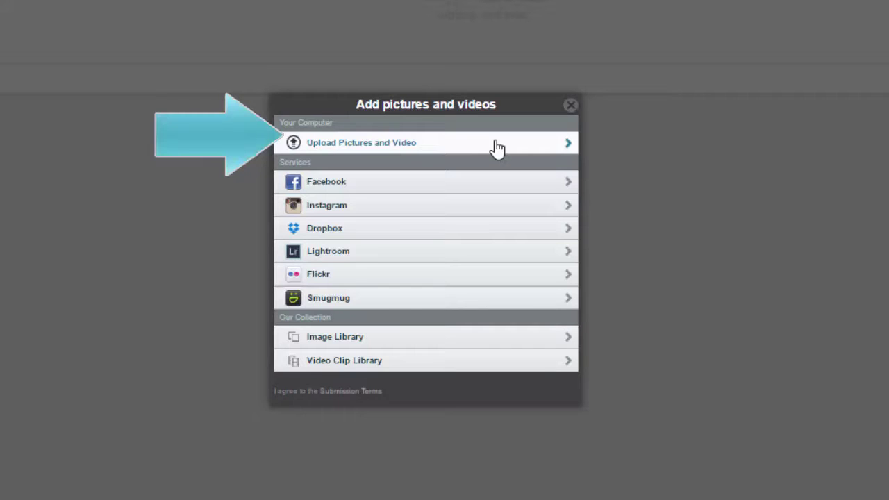
click(497, 146)
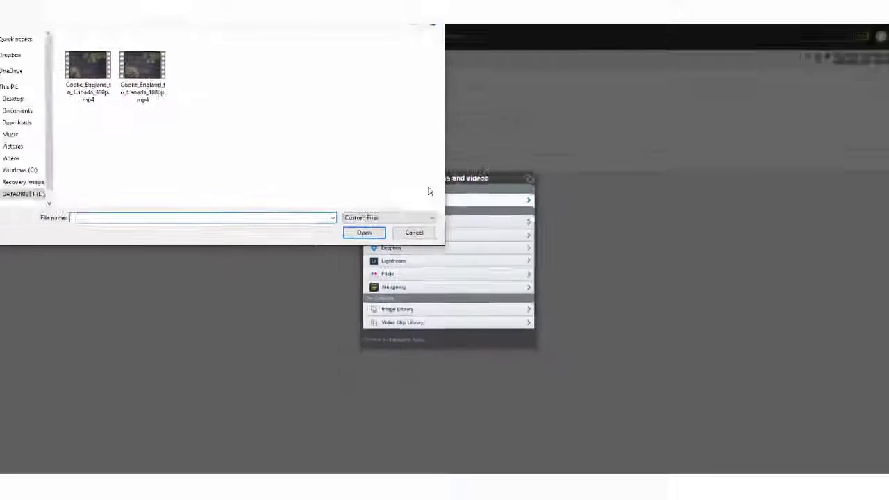
Step: Upload all photos from C:\Content for Video, first through last, into the slideshow
click(55, 176)
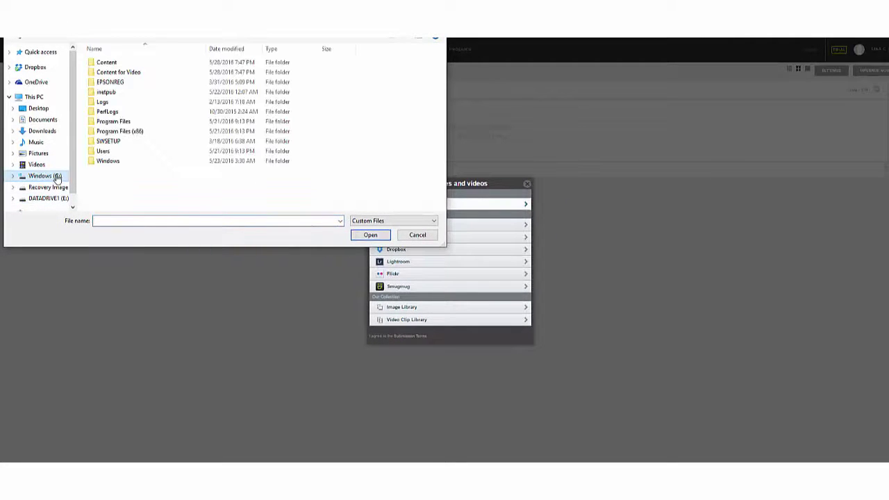
double_click(132, 78)
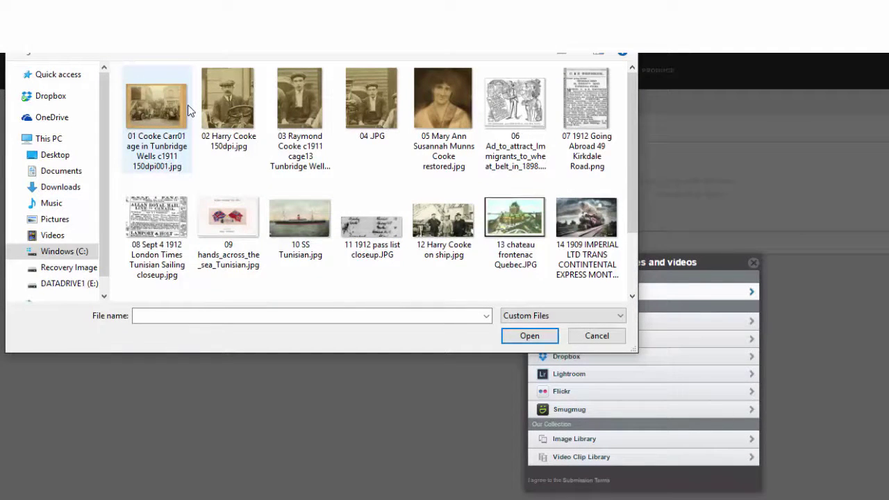
click(177, 114)
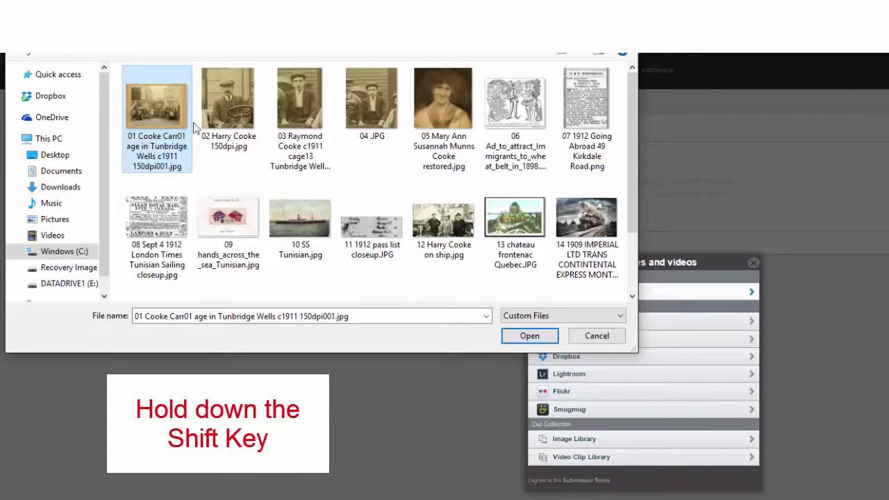
scroll(633, 281, down, 2)
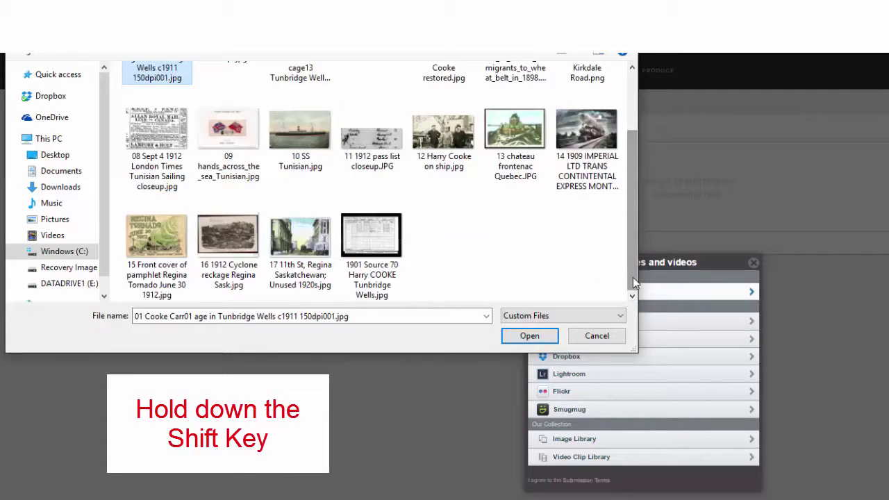
shift+click(386, 243)
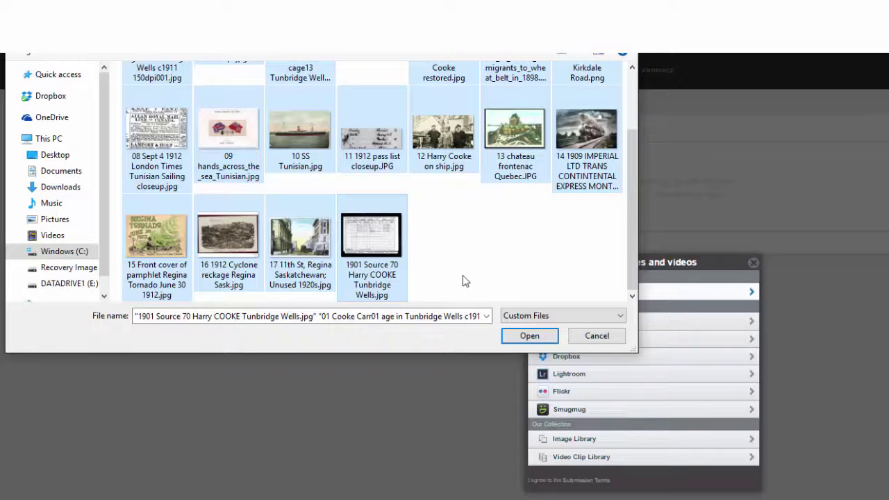
click(529, 337)
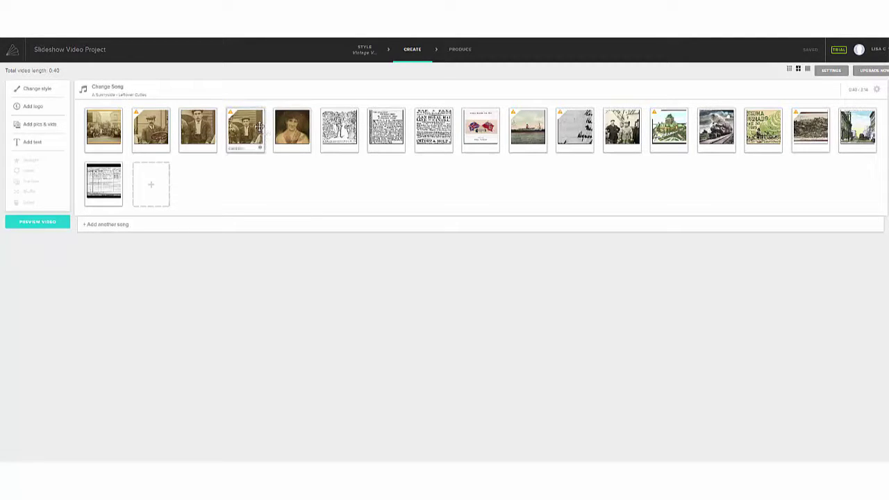
Step: Move the fourth photo earlier, then delete the third photo, leaving 0:38 of video
drag(261, 143, 213, 136)
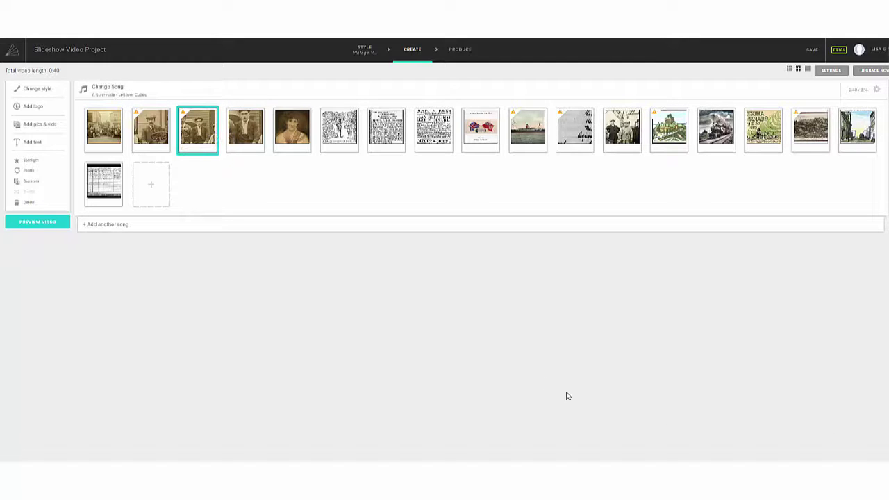
mouse_move(201, 129)
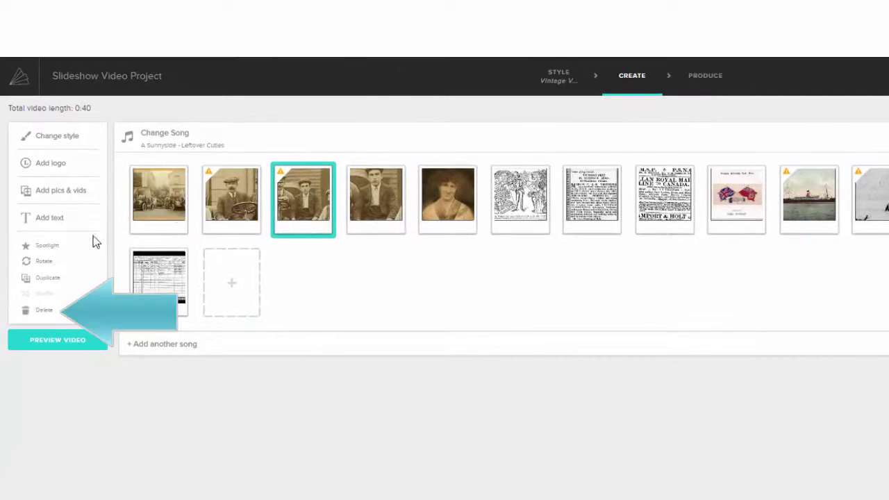
click(44, 311)
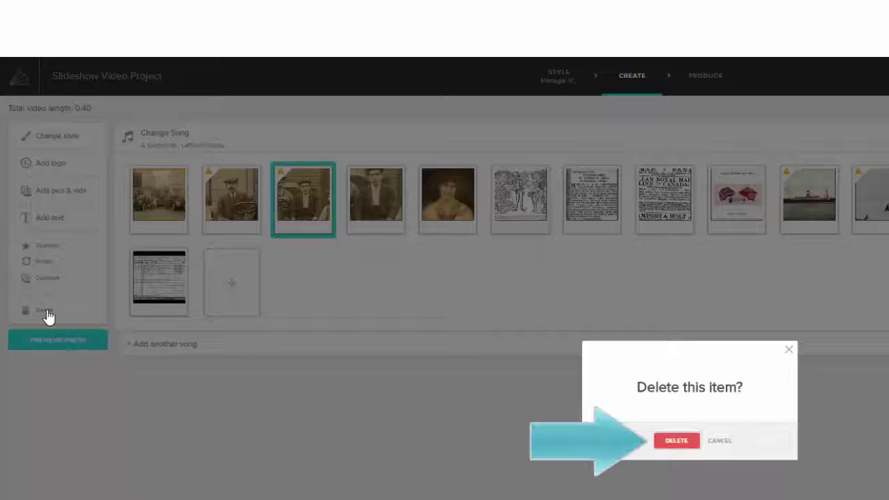
click(663, 443)
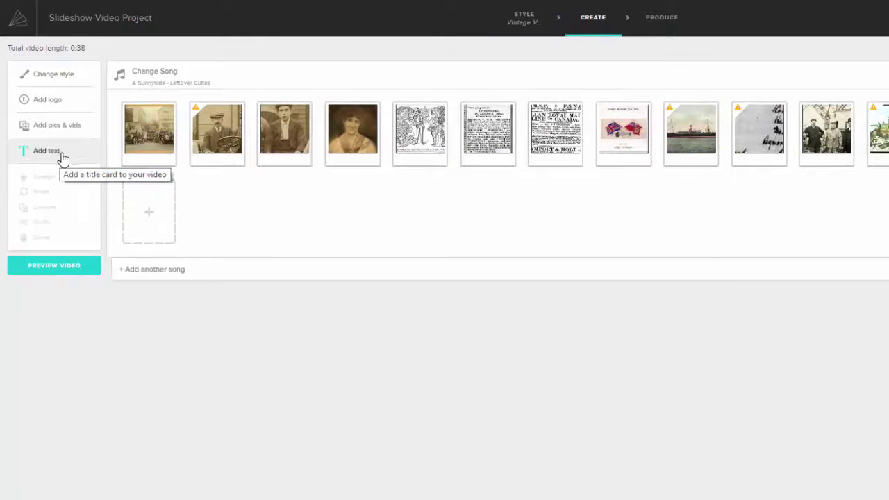
Step: Add a title card 'Cooke: England to Canada' with subtitle 'How we came to be here'
click(151, 217)
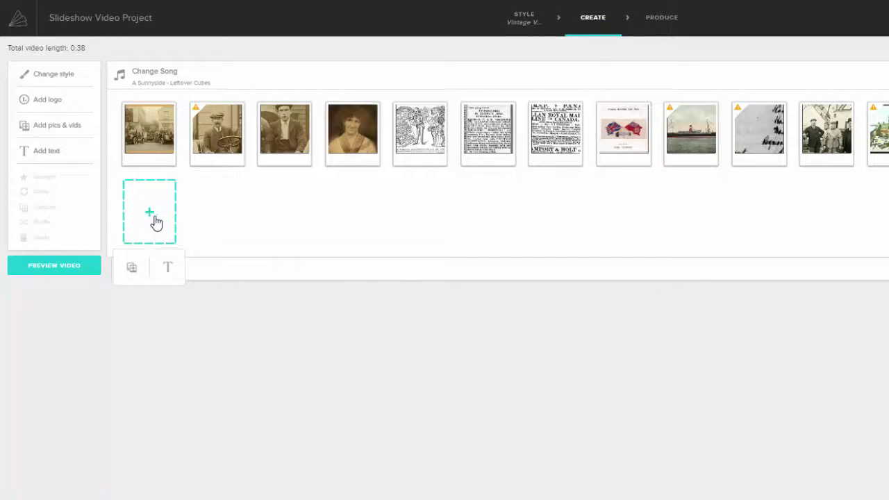
click(177, 270)
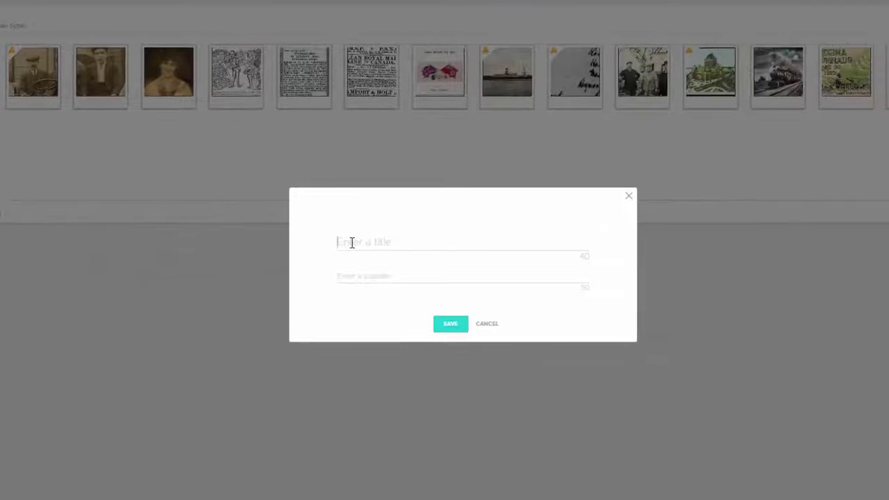
text(Co)
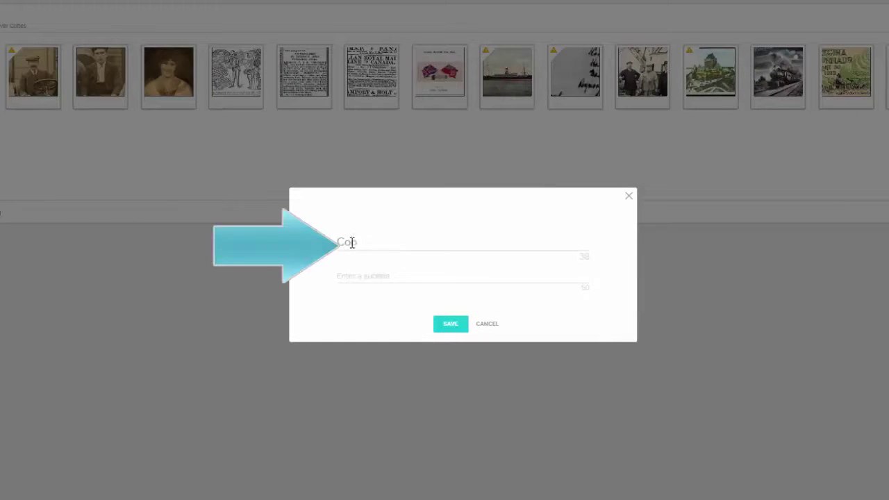
text(oke: England to Canada)
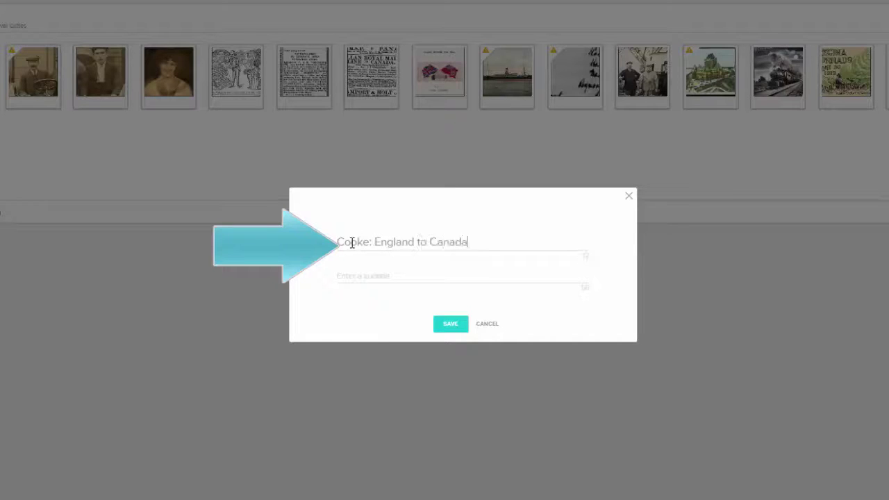
key(Tab)
text(H)
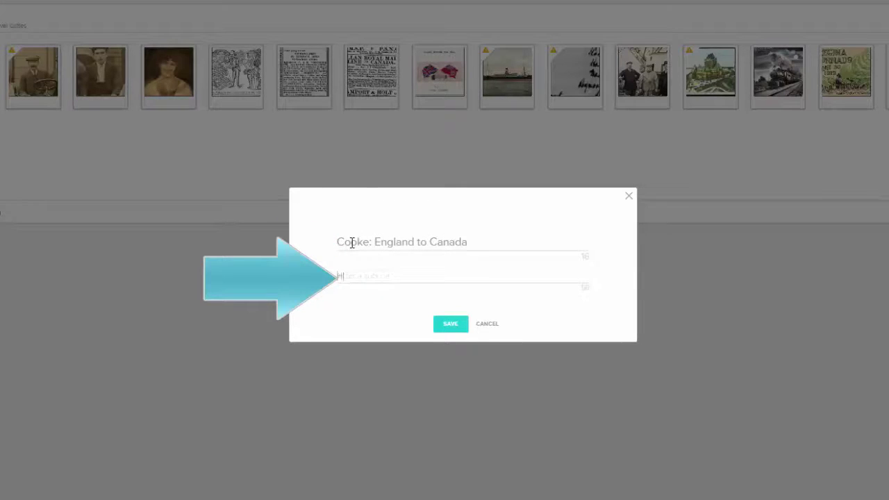
text(ow we came to be here)
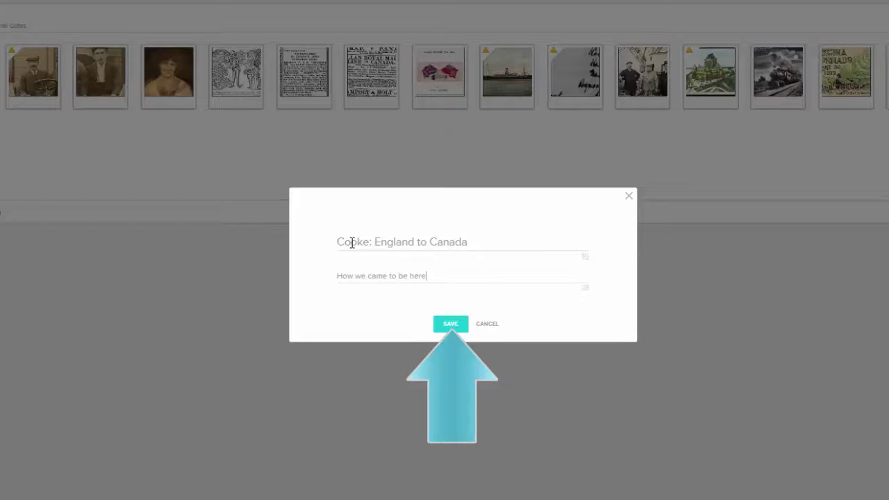
click(453, 328)
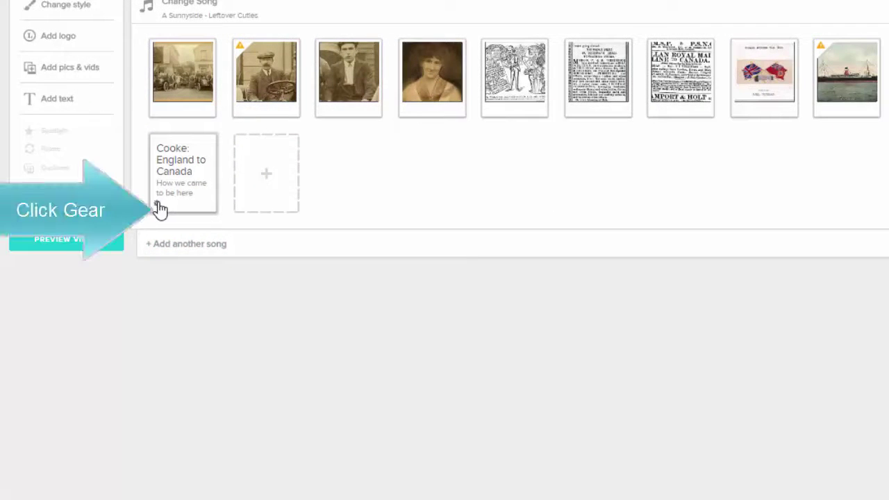
click(158, 206)
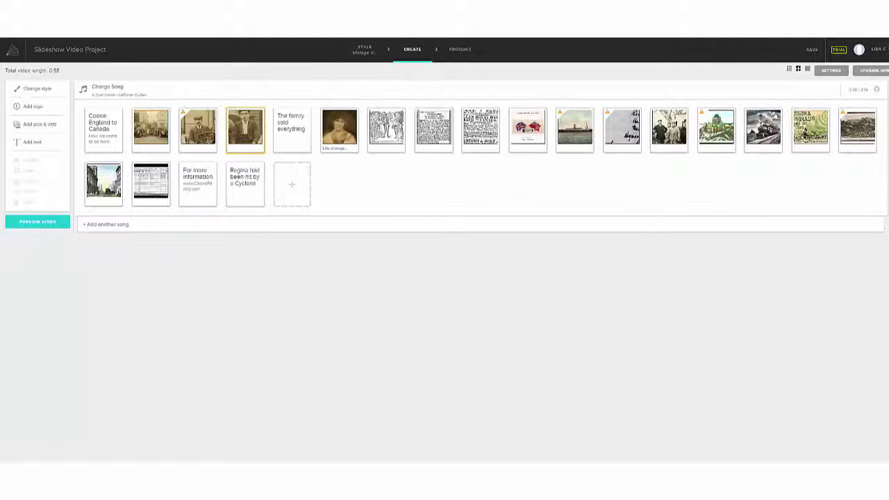
Step: Move the Regina cyclone card later and place 'The family sold everything' after the clippings
drag(234, 186, 797, 142)
drag(836, 139, 837, 137)
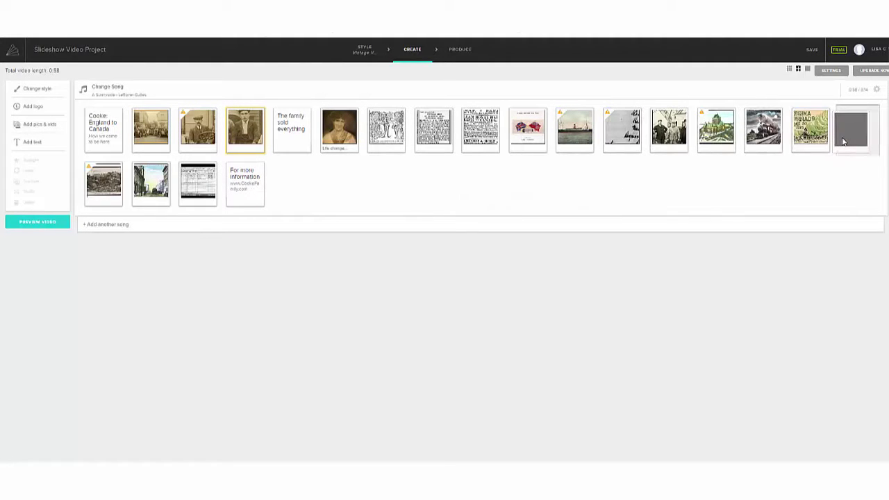
drag(298, 129, 433, 130)
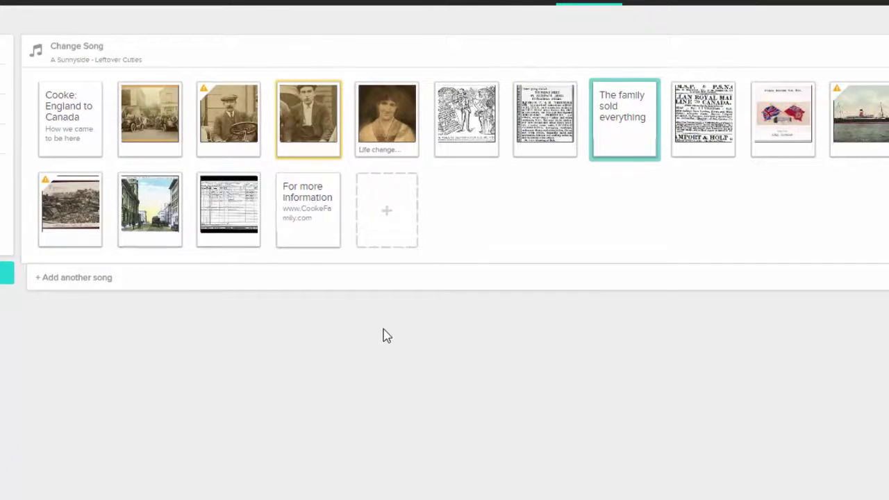
Step: Caption the young man's portrait photo with his full name
click(327, 149)
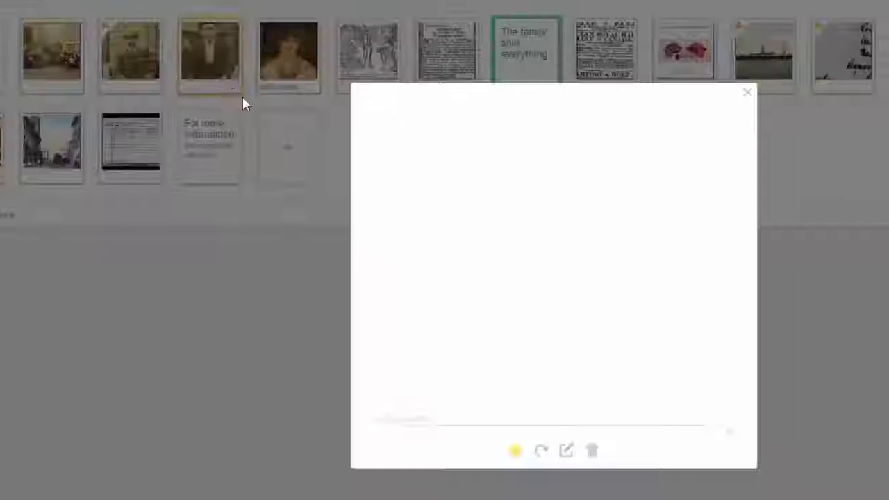
click(320, 353)
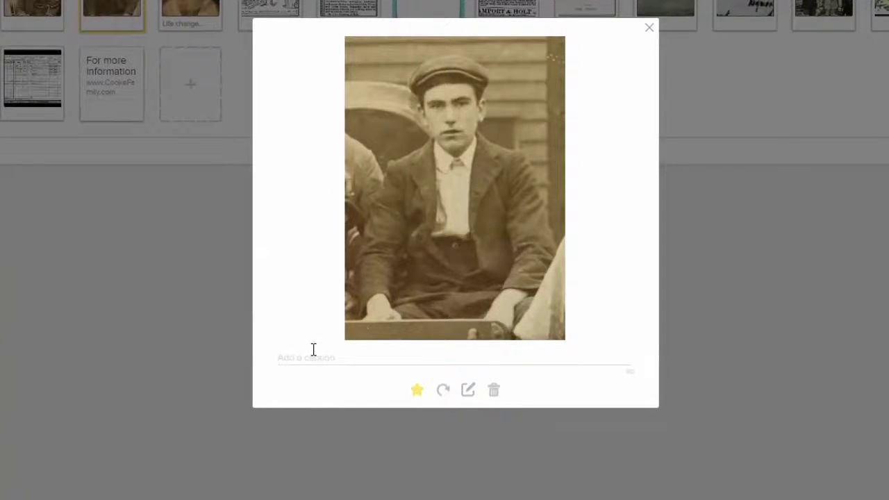
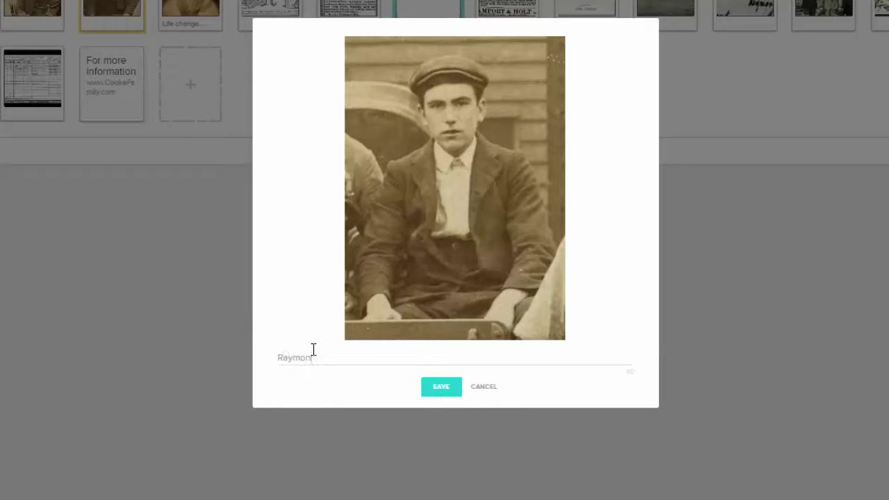
click(439, 389)
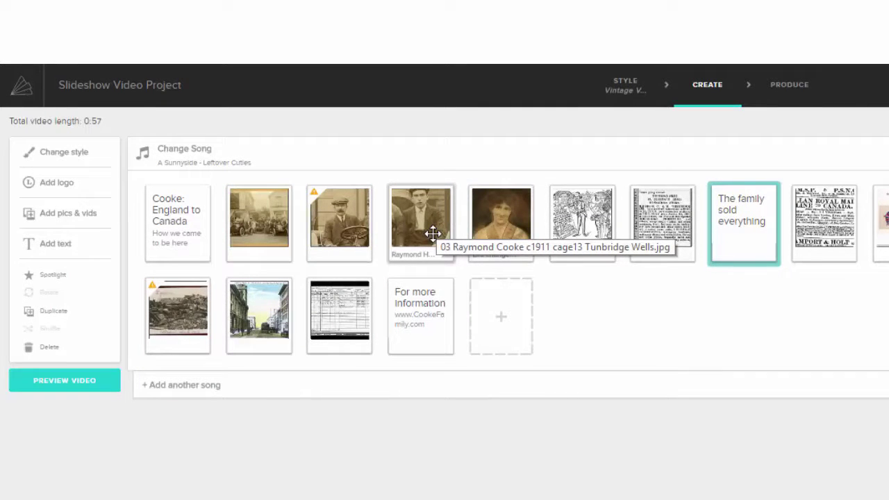
Step: Spotlight the captioned young man's photo, preview the 0:58 video, then return to editing
click(432, 233)
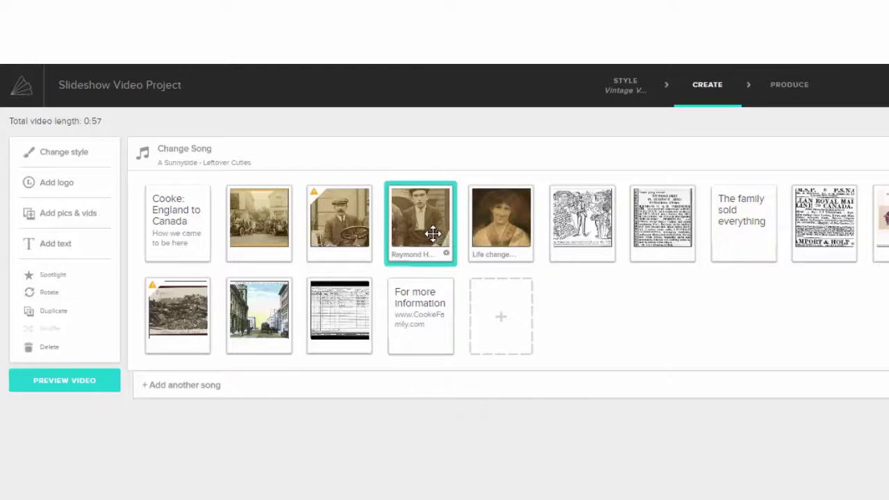
click(59, 278)
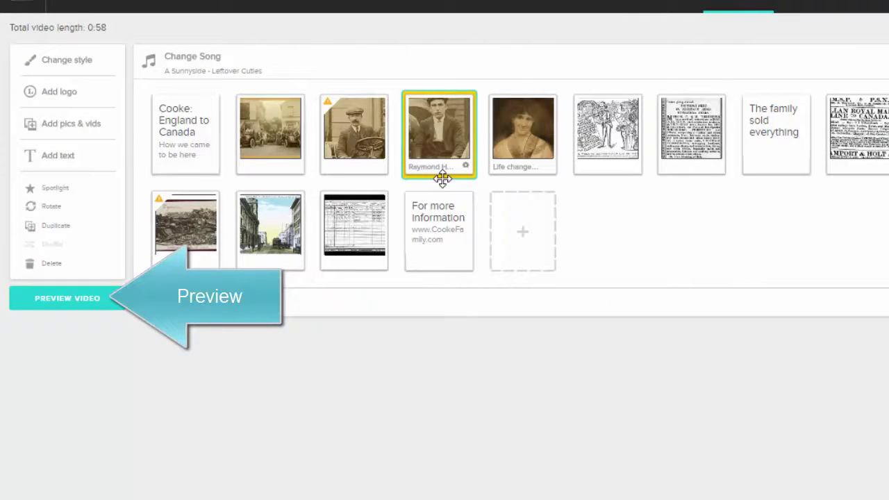
click(83, 305)
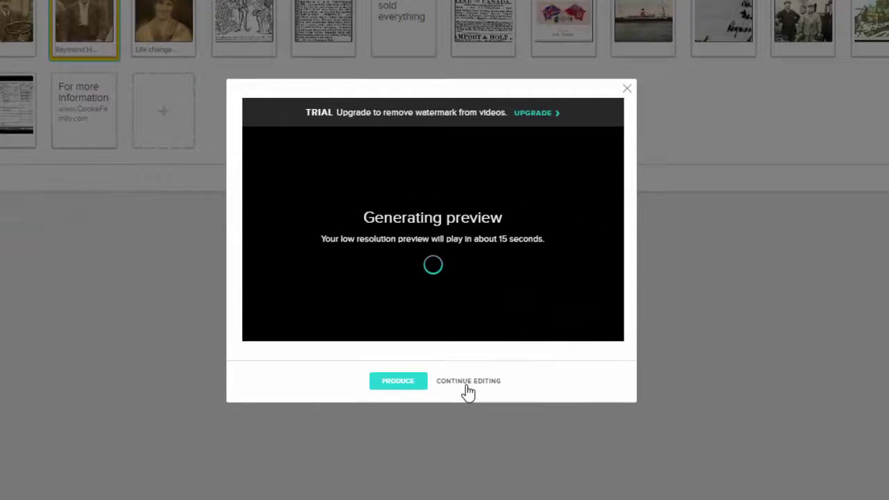
click(468, 381)
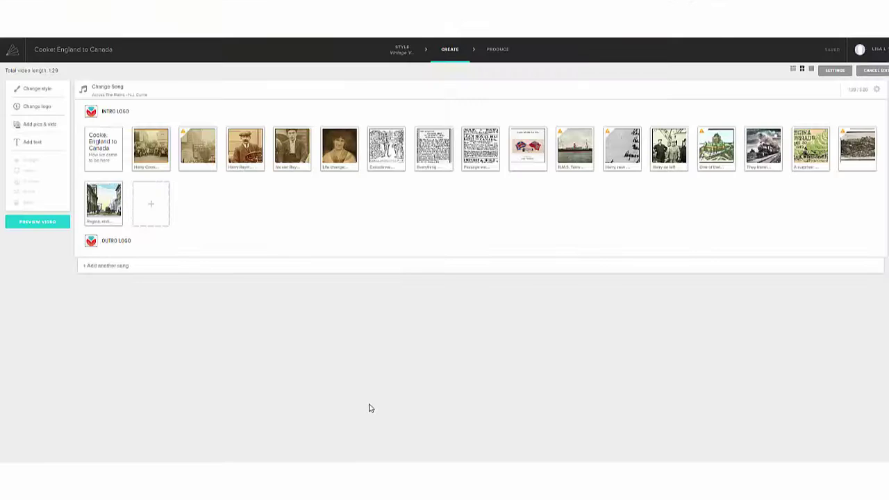
Step: Play a preview of the finished slideshow through to the Quebec postcard caption
click(48, 222)
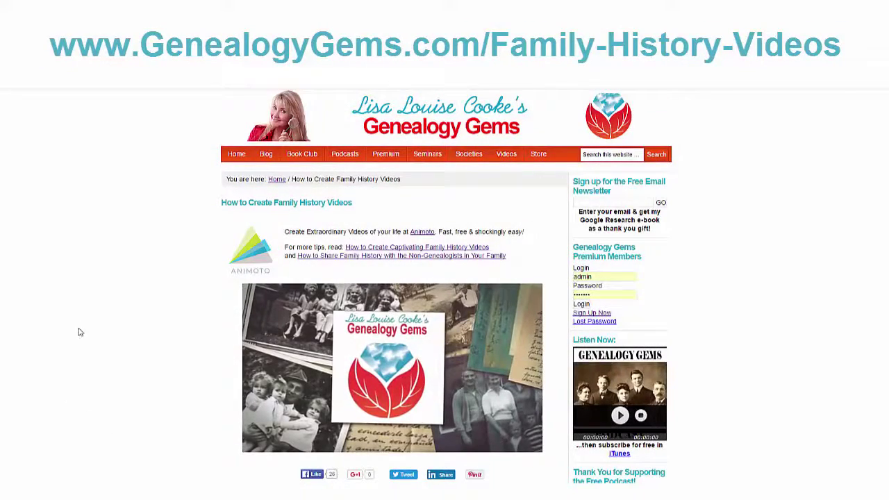
Step: Open the 'How to Create Captivating Family History Videos – New Video Series' article
click(422, 248)
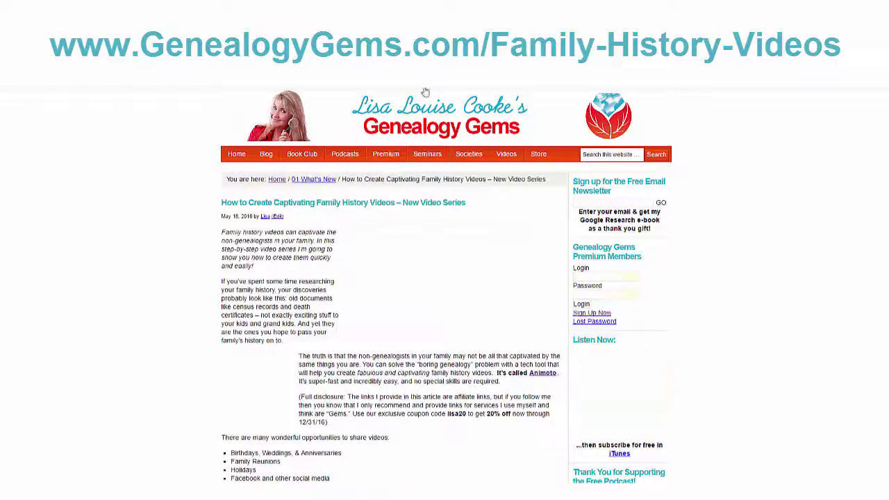